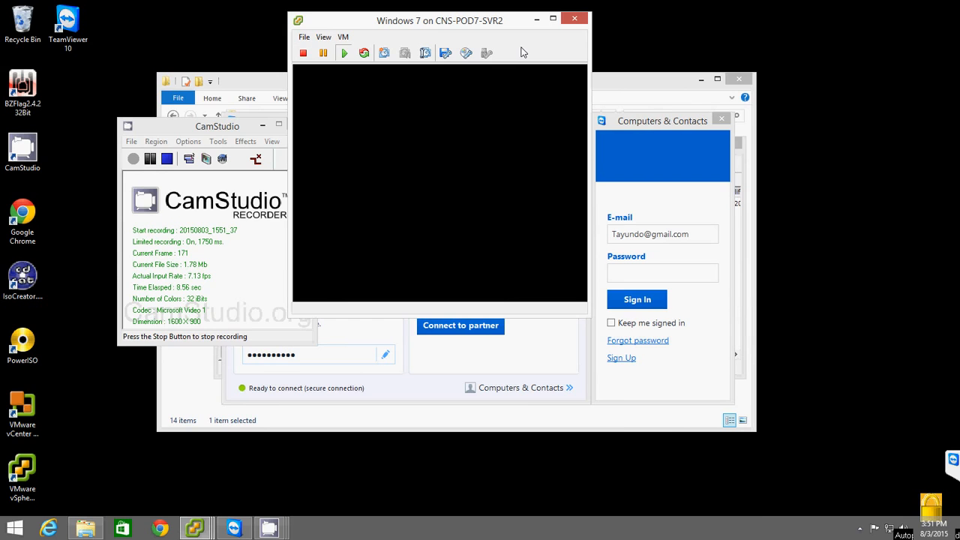
- Maximize the virtual machine window and accept the default English language, time format and US keyboard settings in Windows setup
{"action": "left_click", "coordinate": [553, 18]}
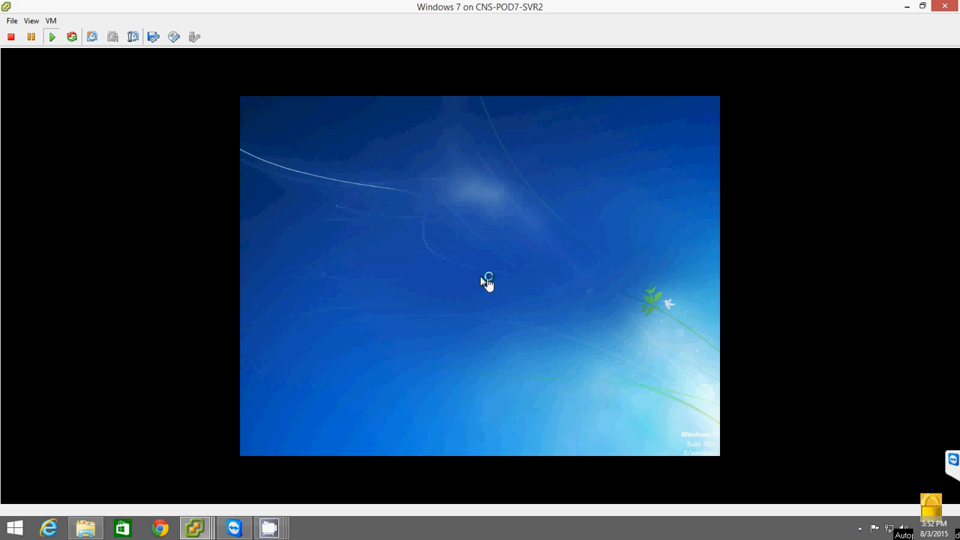
{"action": "left_click", "coordinate": [472, 289]}
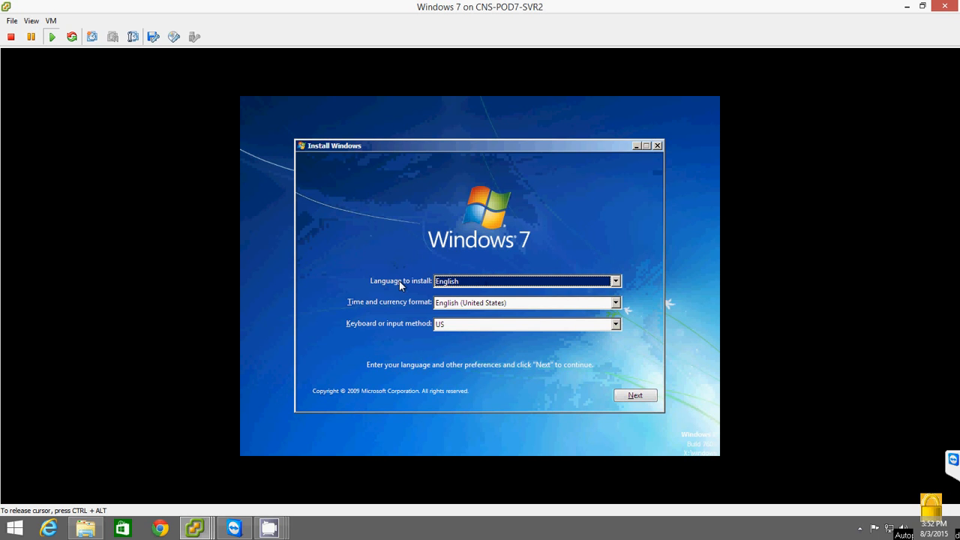
{"action": "left_click", "coordinate": [632, 395]}
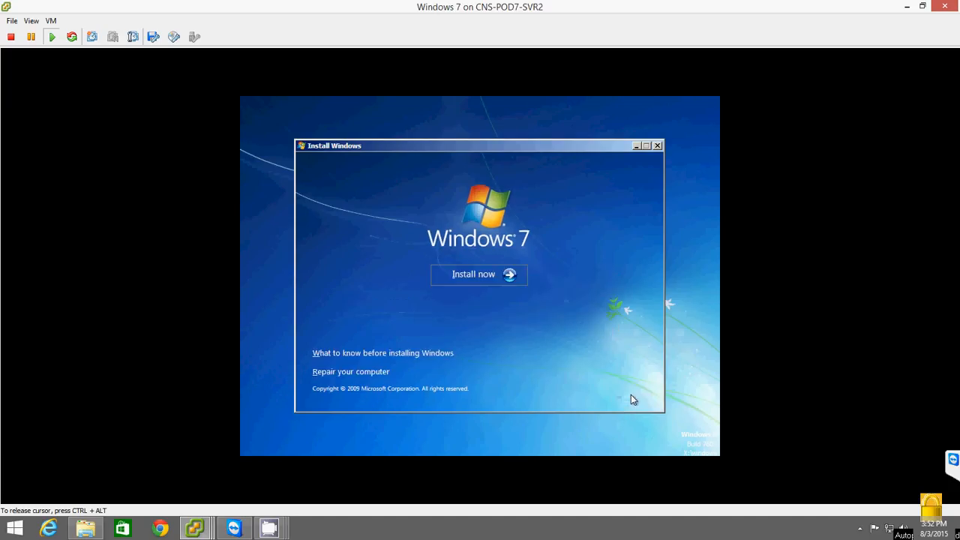
- Start the installation and choose the Windows 7 Client\ENTERPRISEN x64 edition
{"action": "left_click", "coordinate": [478, 274]}
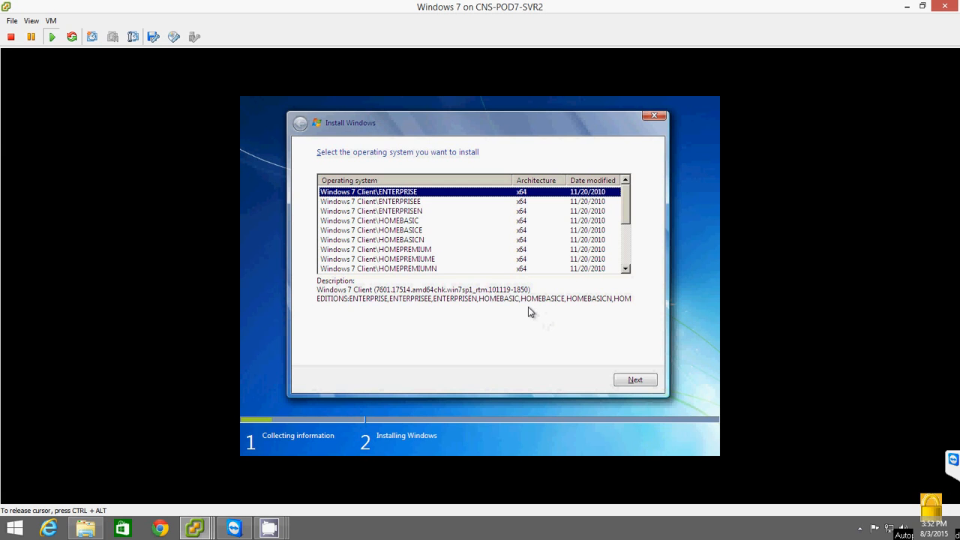
{"action": "left_click", "coordinate": [362, 213]}
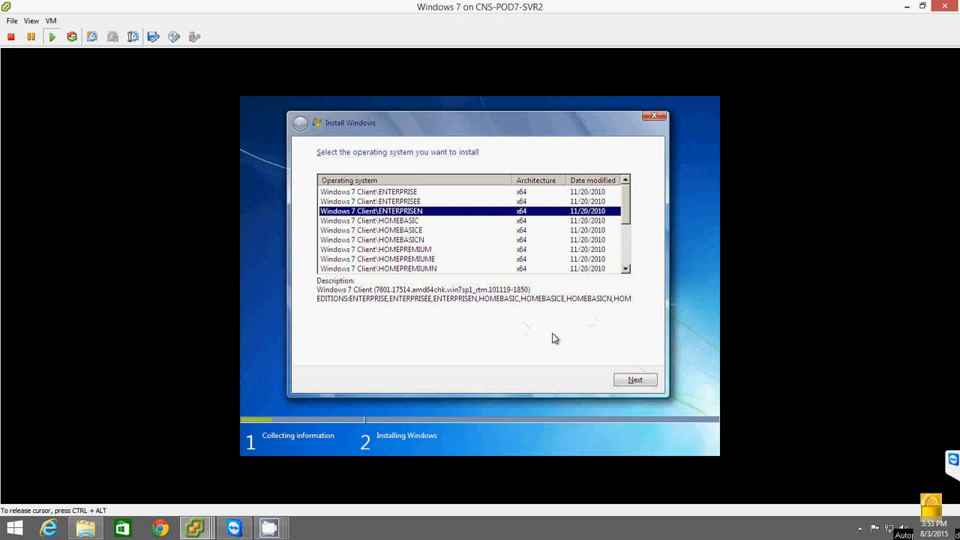
{"action": "left_click", "coordinate": [635, 381]}
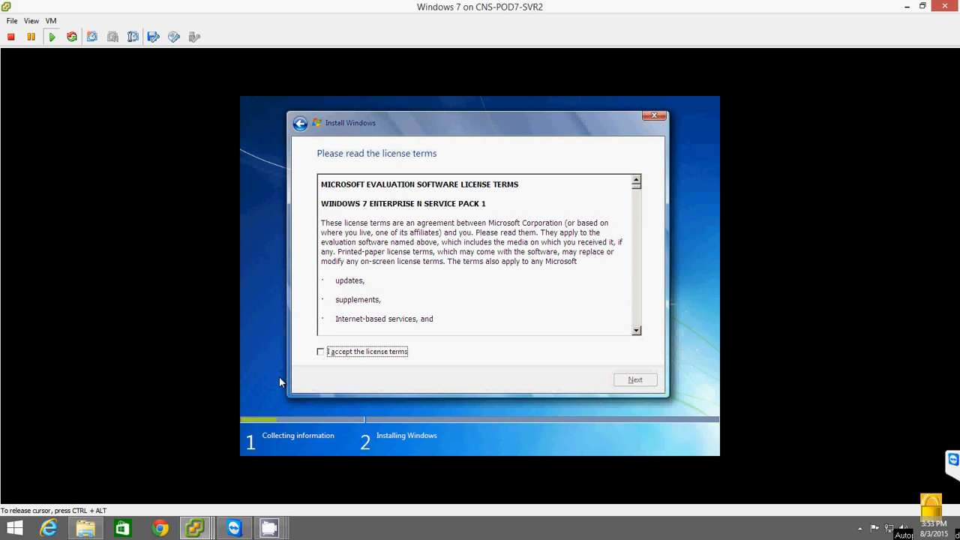
- Accept the license terms and choose a Custom (advanced) installation
{"action": "left_click", "coordinate": [322, 353]}
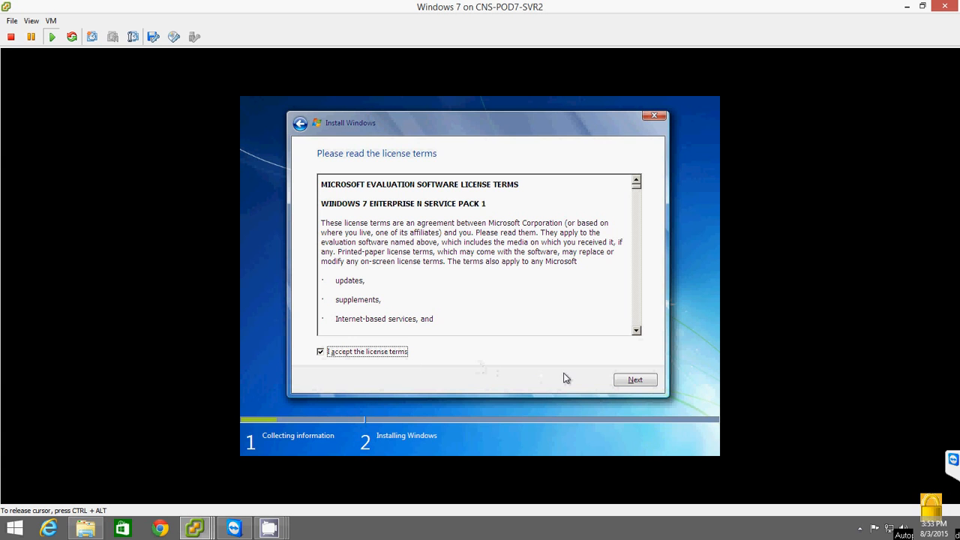
{"action": "left_click", "coordinate": [645, 383]}
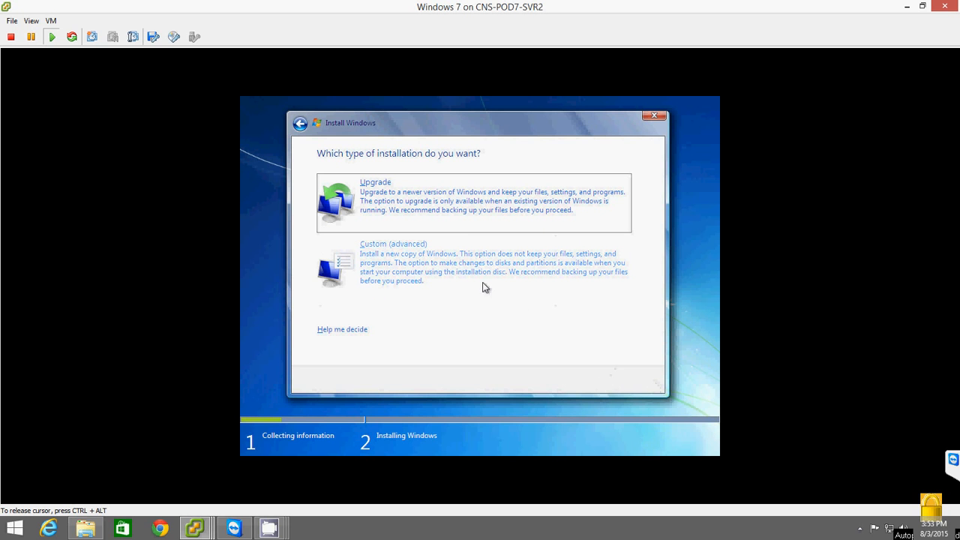
{"action": "left_click", "coordinate": [430, 260]}
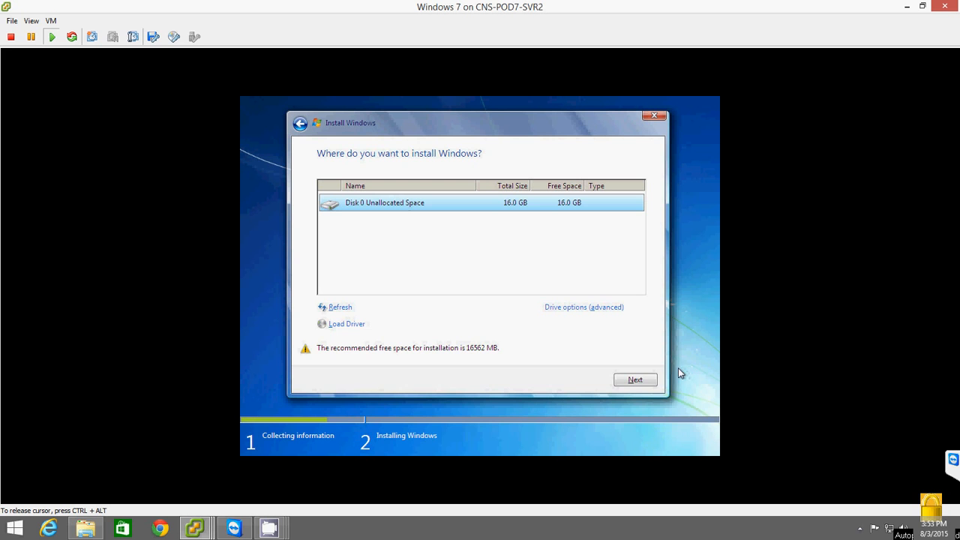
- Install Windows on Disk 0 Unallocated Space and release the cursor from the virtual machine
{"action": "left_click", "coordinate": [630, 379]}
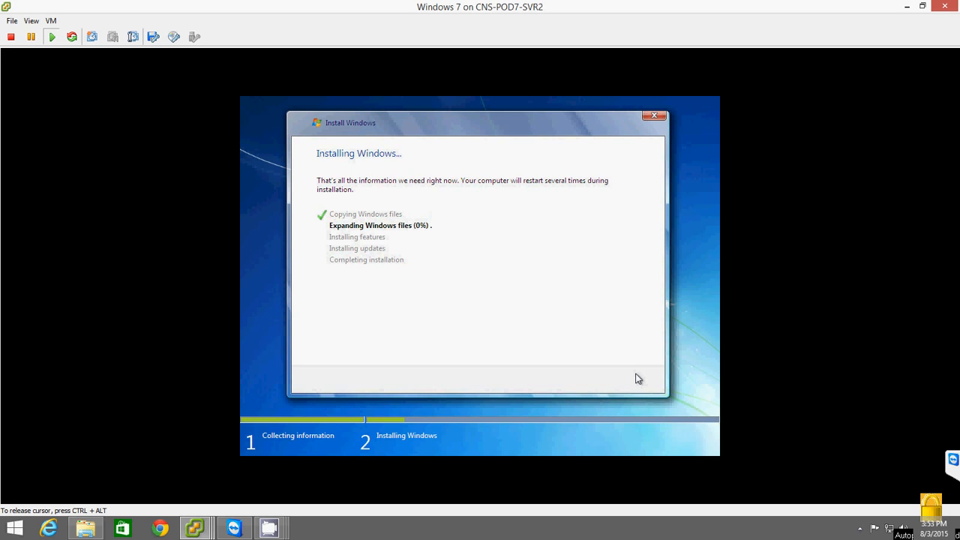
{"action": "key", "text": "ctrl+alt"}
{"action": "mouse_move", "coordinate": [269, 528]}
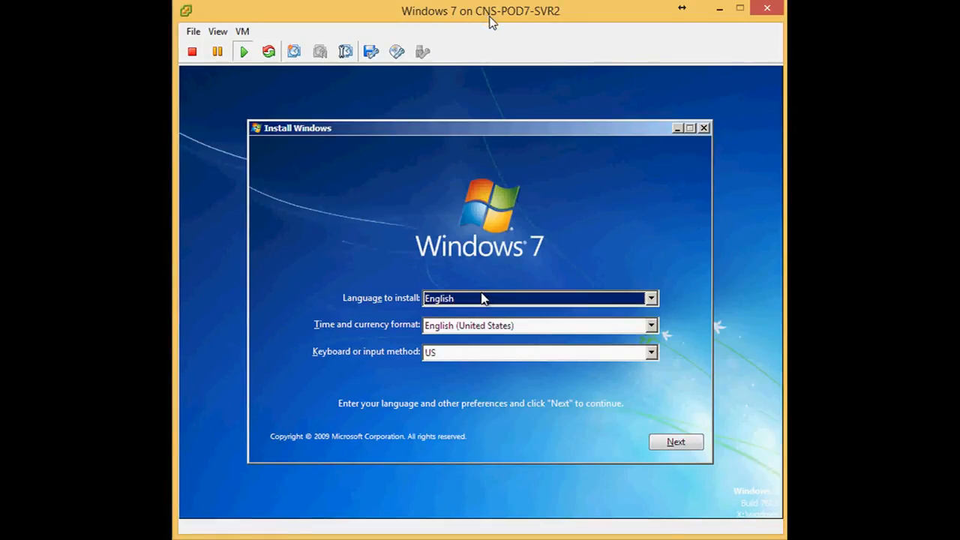
- Accept the default language settings and start the Windows 7 installation again
{"action": "left_click", "coordinate": [548, 252]}
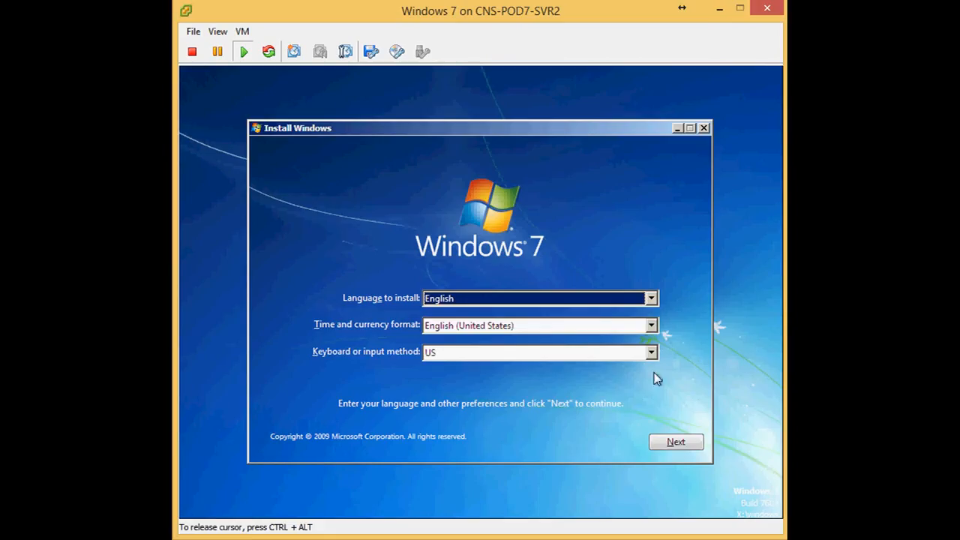
{"action": "left_click", "coordinate": [677, 444]}
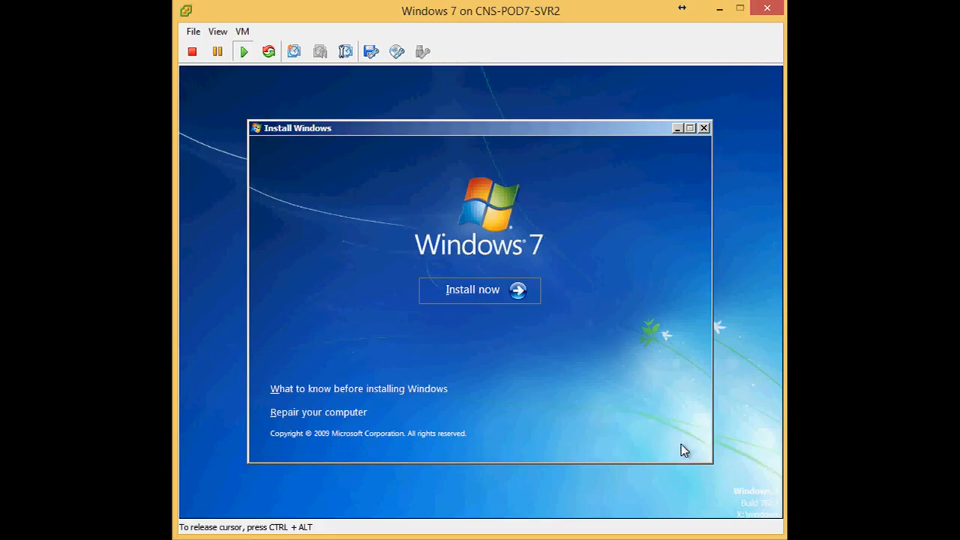
{"action": "left_click", "coordinate": [477, 291]}
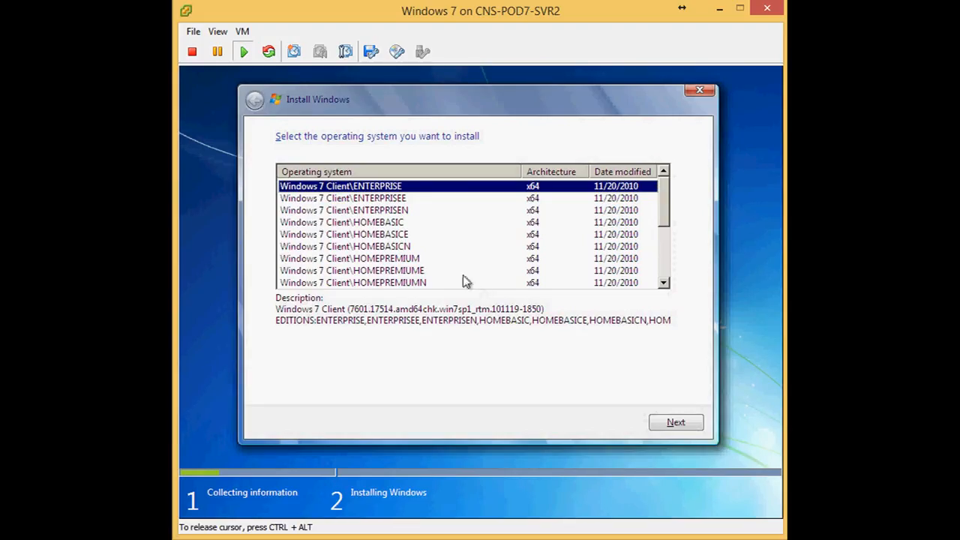
- Choose the Windows 7 Client\ENTERPRISEN edition and accept the license terms
{"action": "left_click", "coordinate": [374, 213]}
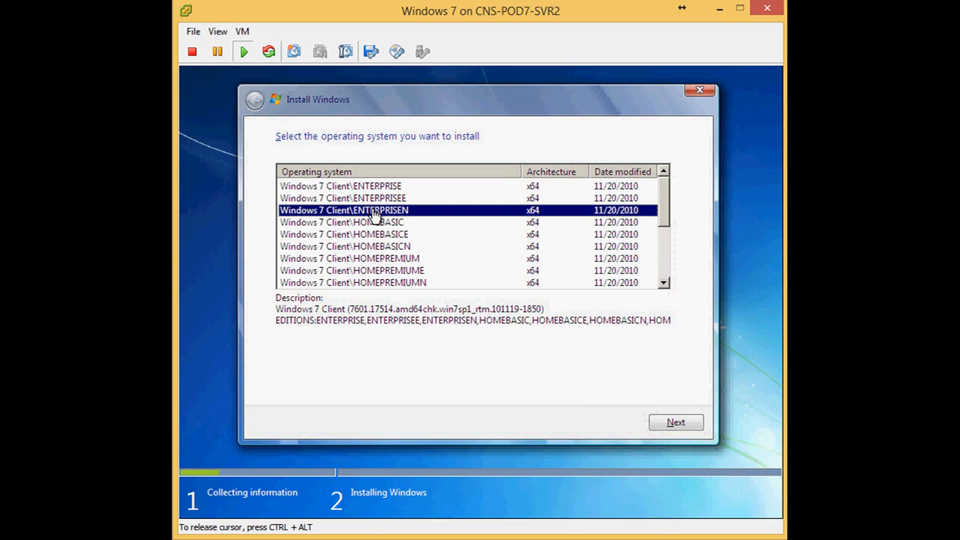
{"action": "left_click", "coordinate": [678, 423]}
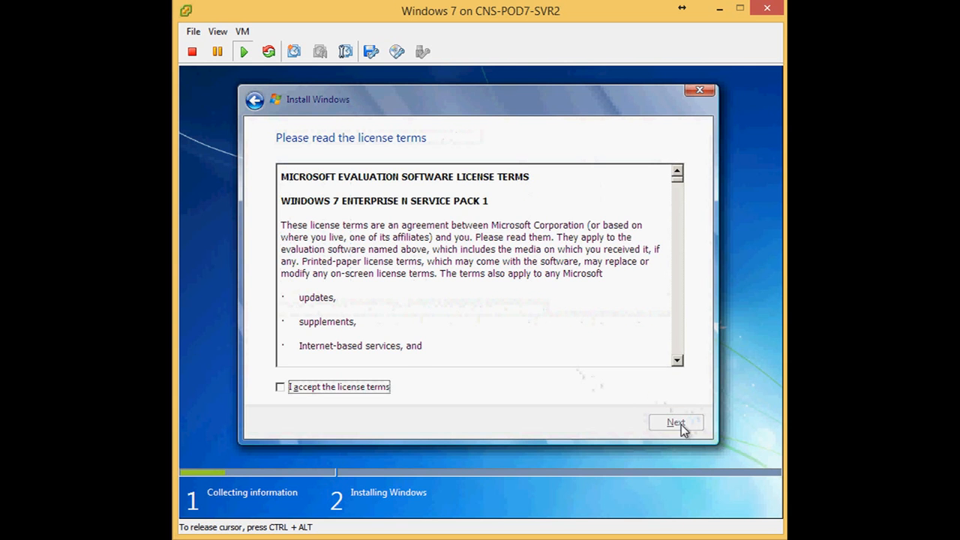
{"action": "left_click", "coordinate": [345, 388]}
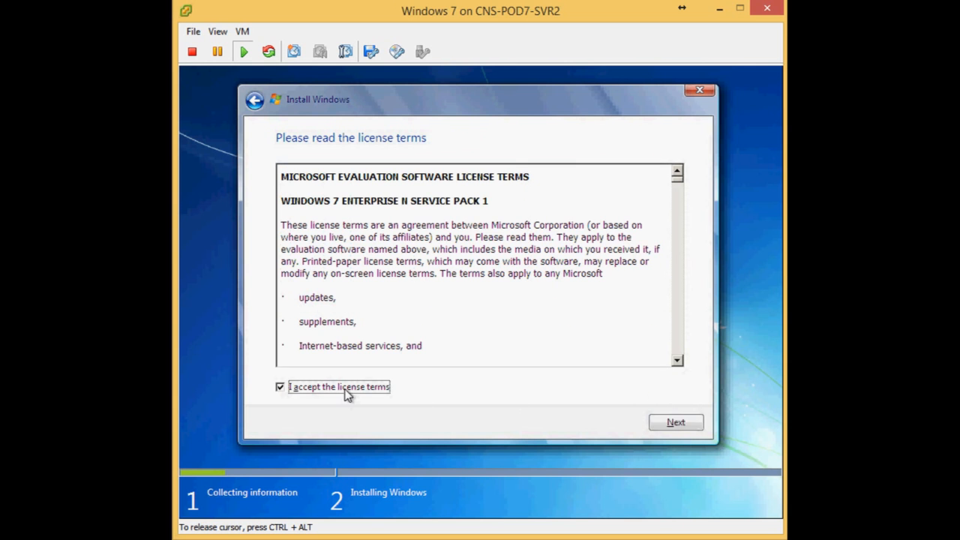
{"action": "left_click", "coordinate": [685, 424]}
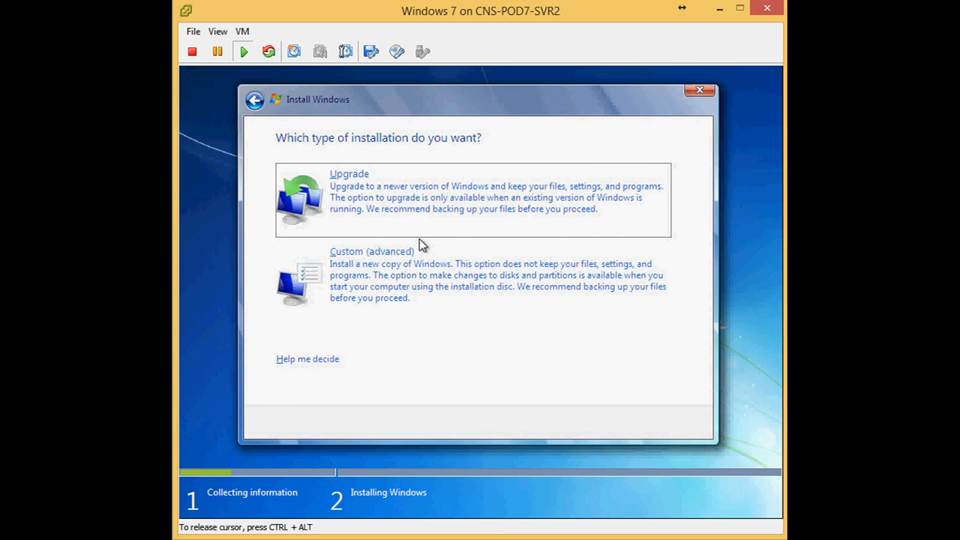
- Choose a Custom (advanced) installation and open the advanced drive options for Disk 0 Partition 2
{"action": "left_click", "coordinate": [402, 274]}
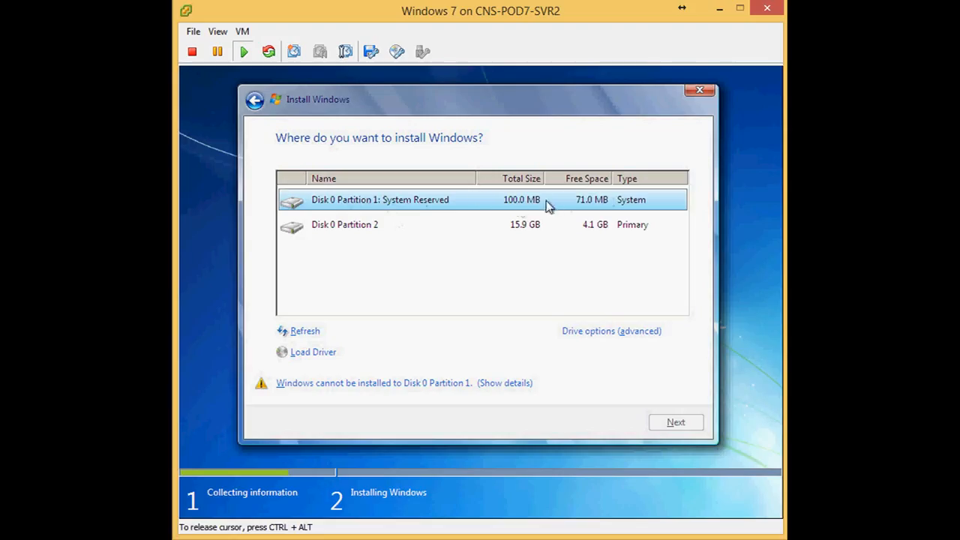
{"action": "left_click", "coordinate": [356, 229]}
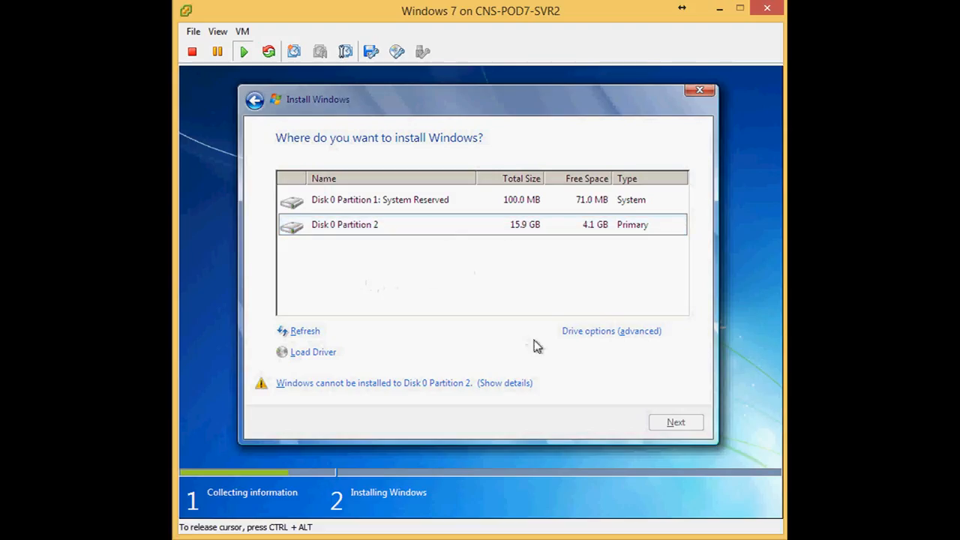
{"action": "left_click", "coordinate": [596, 339]}
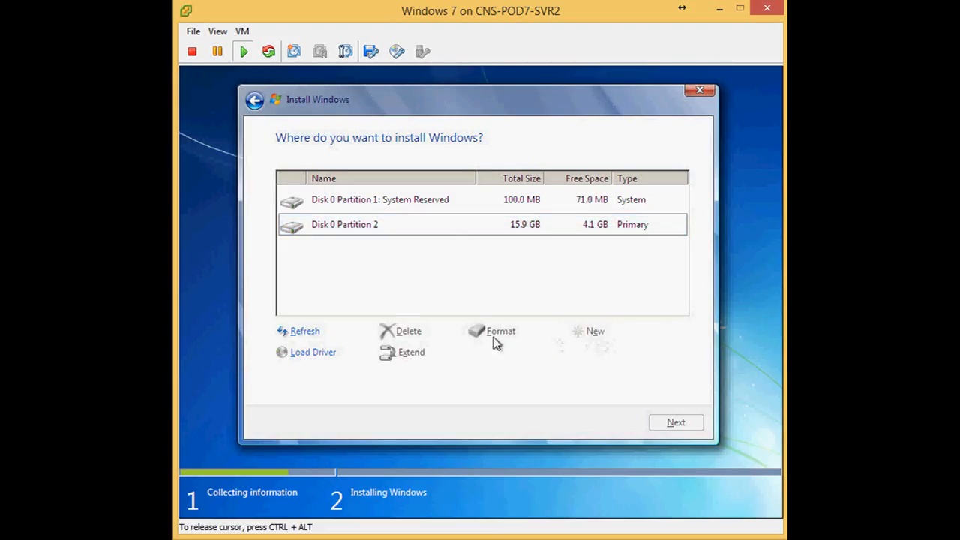
- Format Disk 0 Partition 2, confirming the data-loss warning
{"action": "left_click", "coordinate": [366, 232]}
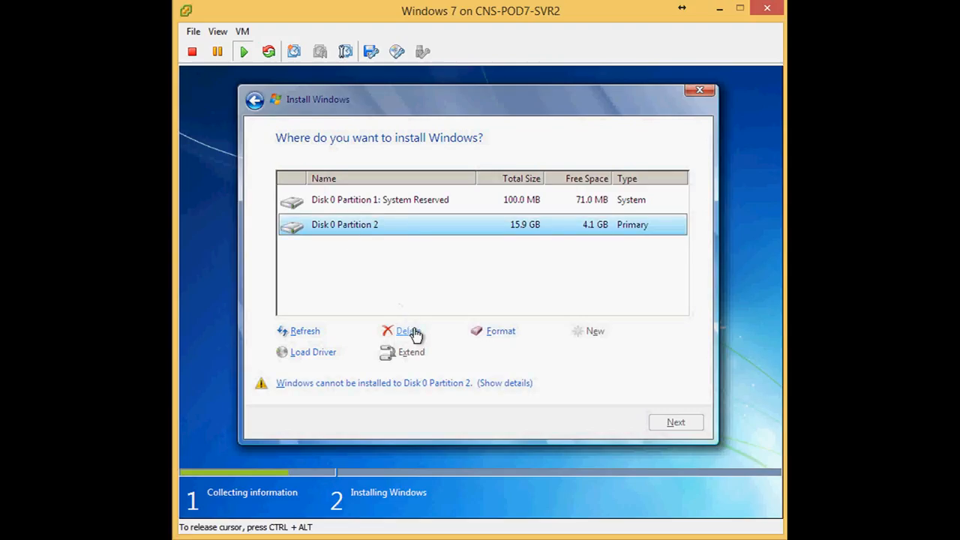
{"action": "left_click", "coordinate": [399, 206]}
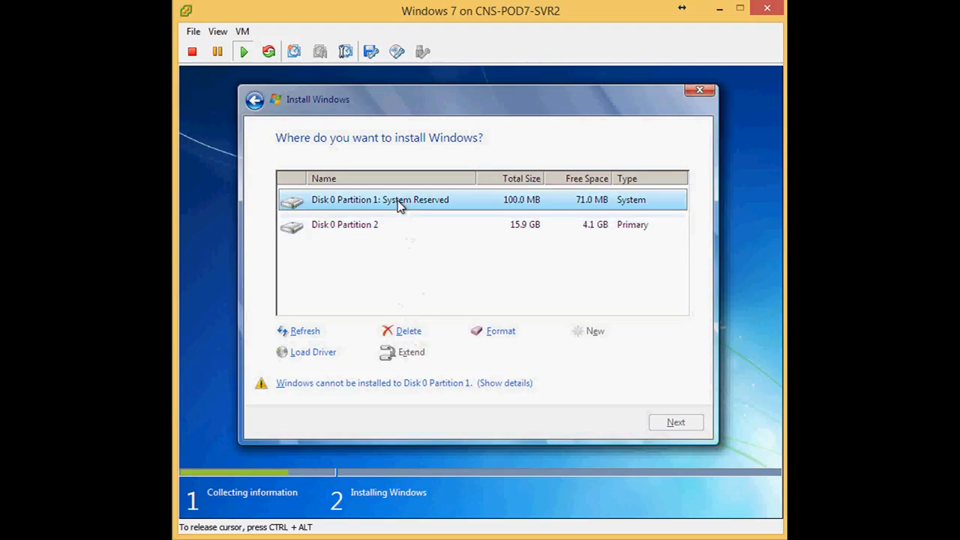
{"action": "left_click", "coordinate": [416, 224]}
{"action": "left_click", "coordinate": [498, 330]}
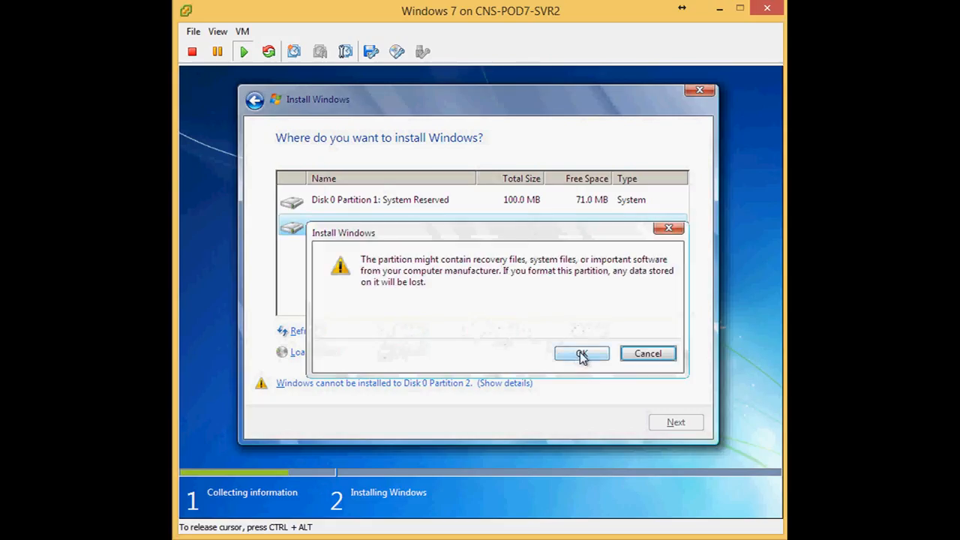
{"action": "left_click", "coordinate": [581, 354]}
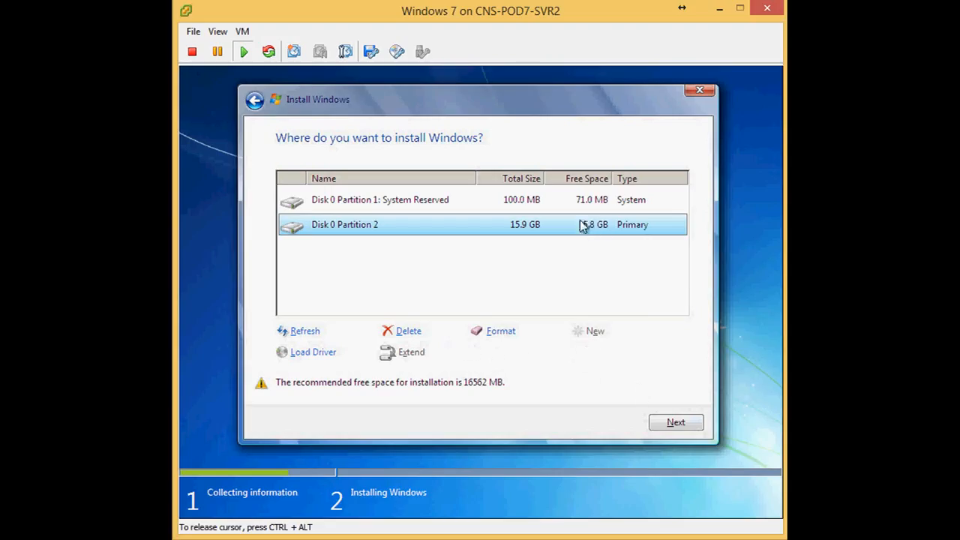
- Install Windows on the formatted Disk 0 Partition 2 and release the cursor from the virtual machine
{"action": "left_click", "coordinate": [675, 423]}
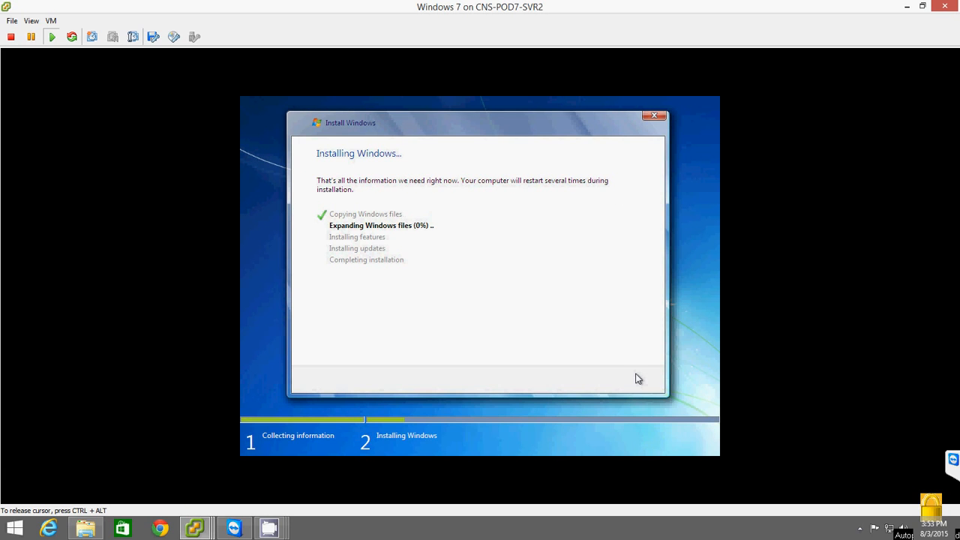
{"action": "key", "text": "ctrl+alt"}
{"action": "mouse_move", "coordinate": [271, 531]}
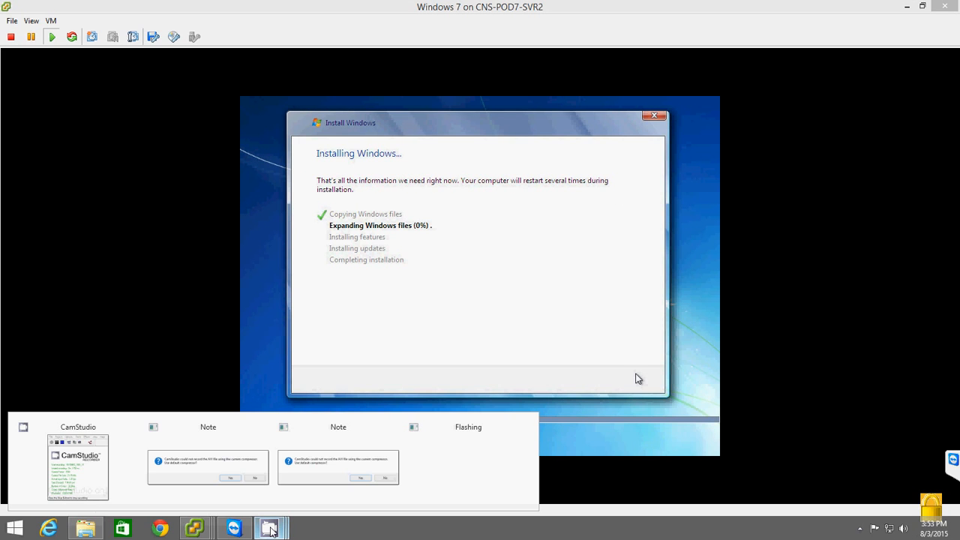
{"action": "left_click", "coordinate": [232, 480]}
{"action": "left_click", "coordinate": [606, 321]}
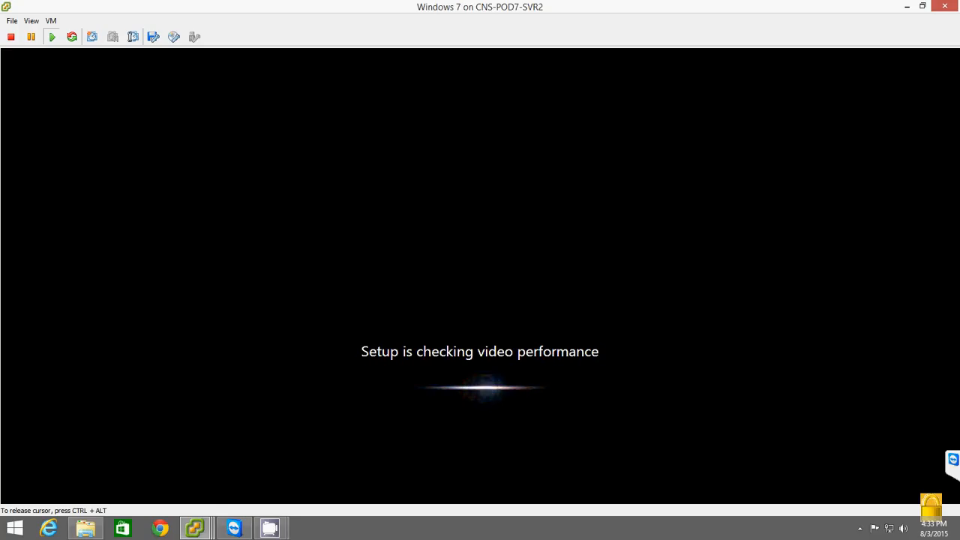
{"action": "key", "text": "ctrl+alt"}
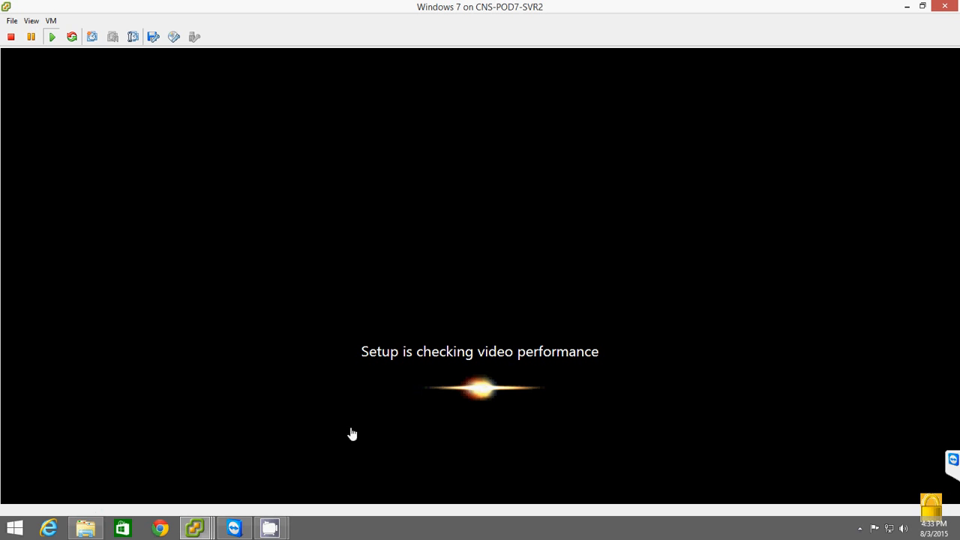
{"action": "mouse_move", "coordinate": [269, 528]}
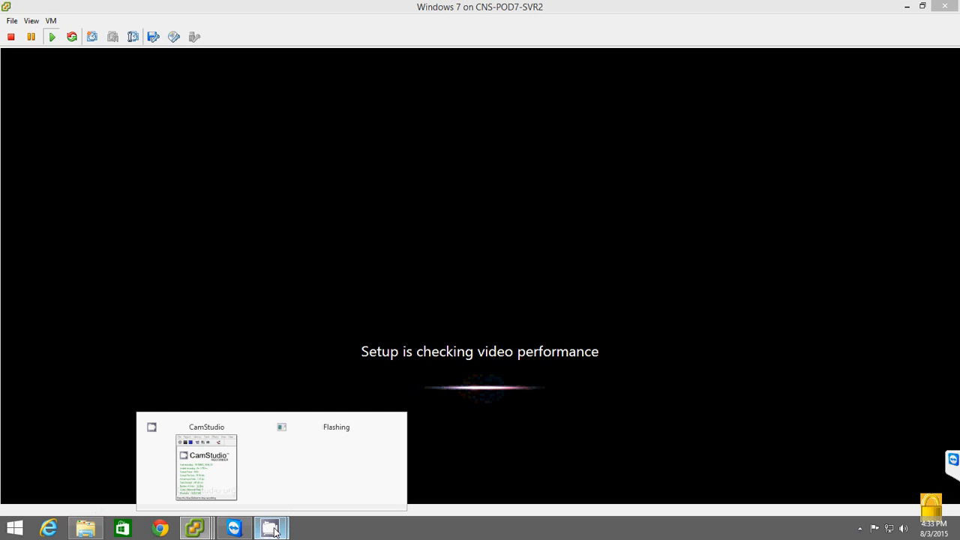
{"action": "left_click", "coordinate": [237, 484]}
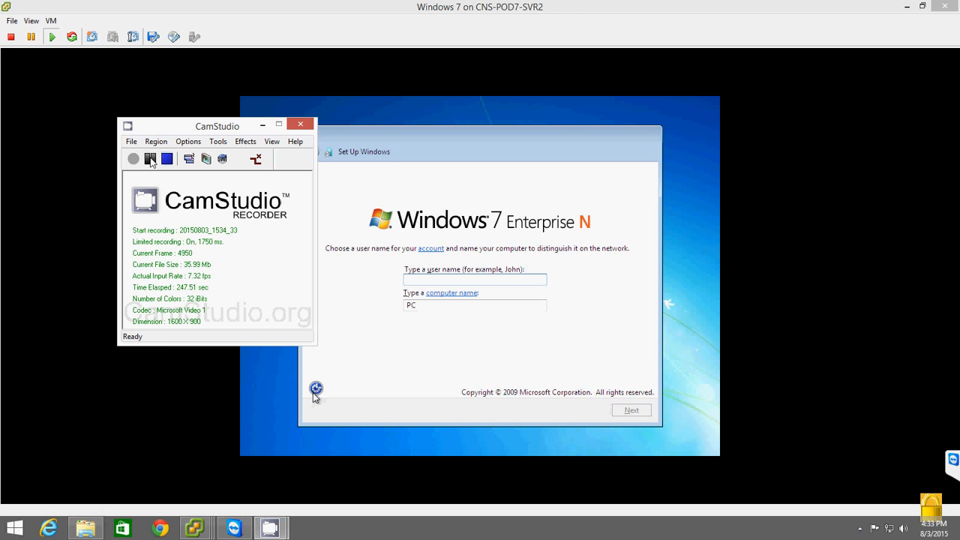
{"action": "left_click", "coordinate": [360, 161]}
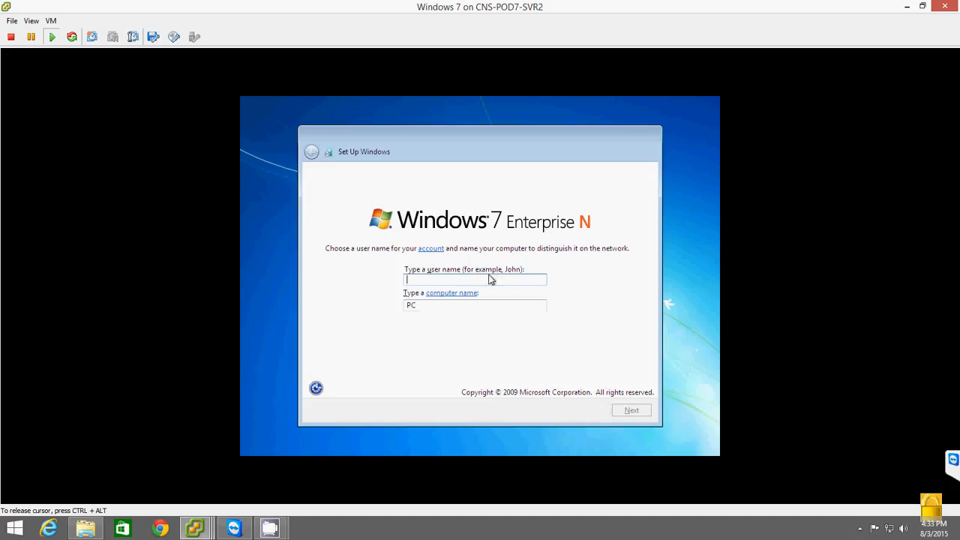
- Set the user name to User and continue with the suggested computer name
{"action": "type", "text": "User"}
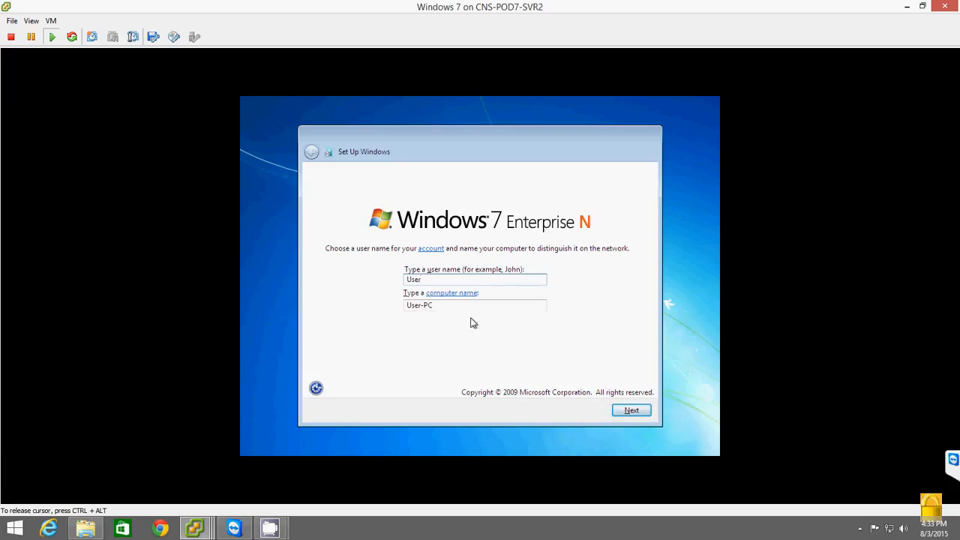
{"action": "left_click", "coordinate": [638, 416]}
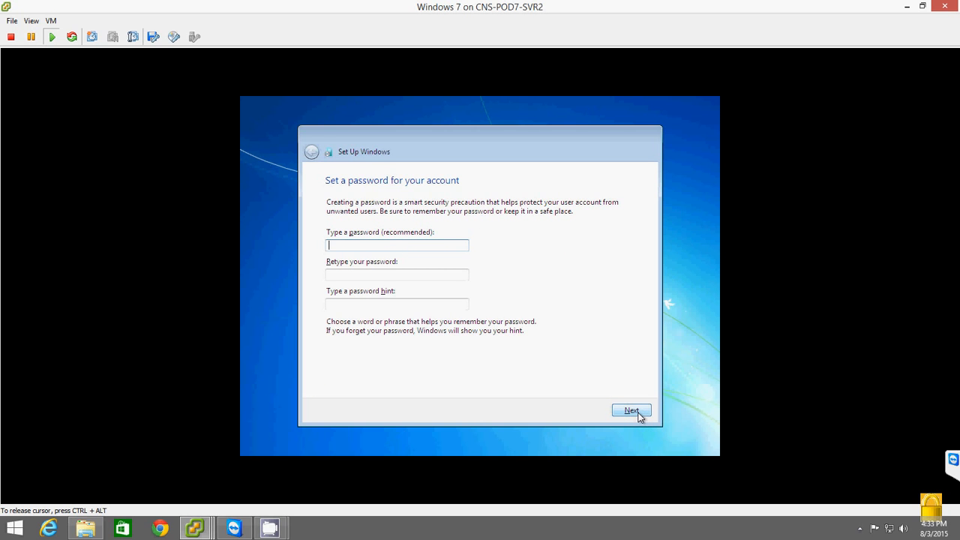
- Enter the account password in both password fields, add a password hint, and continue
{"action": "type", "text": "Pa$$w0rd"}
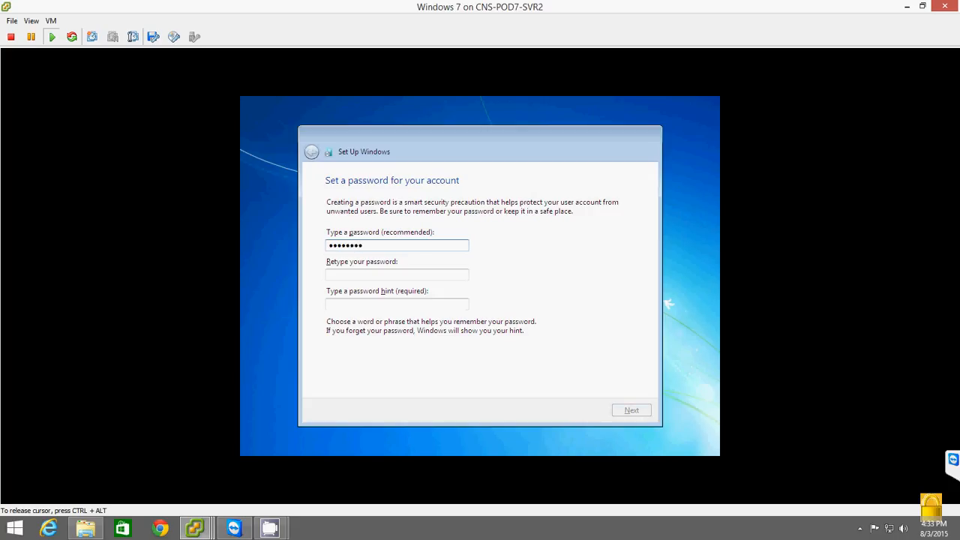
{"action": "key", "text": "Tab"}
{"action": "type", "text": "Pa$$w0rd"}
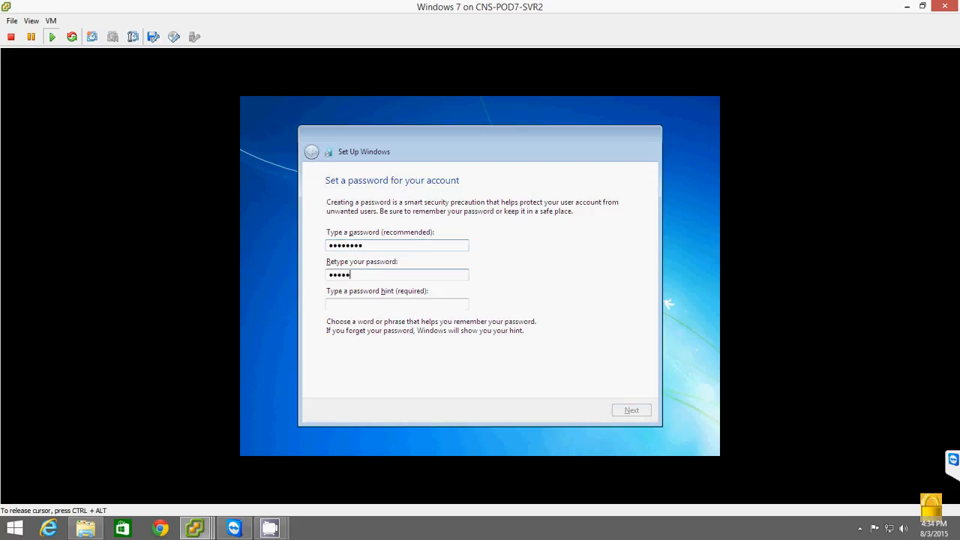
{"action": "key", "text": "Tab"}
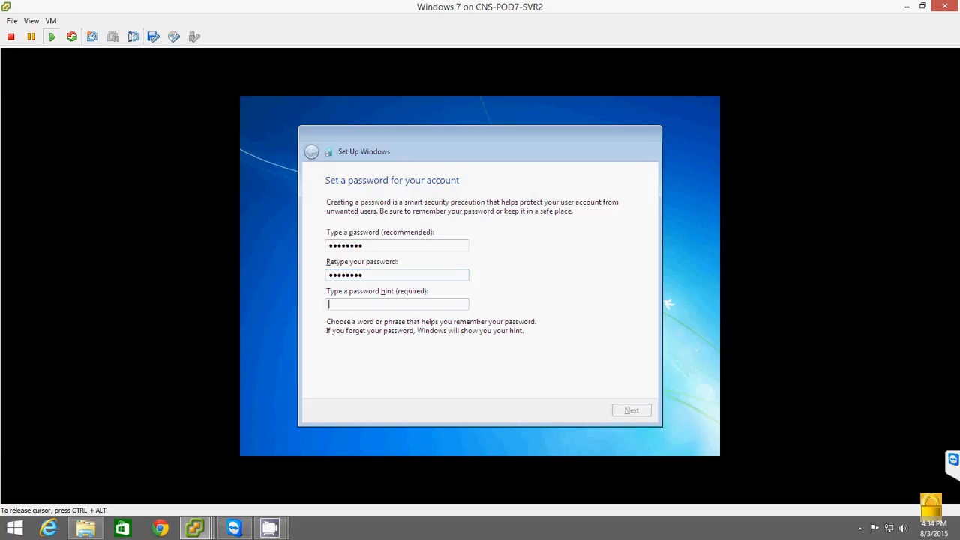
{"action": "type", "text": "it'"}
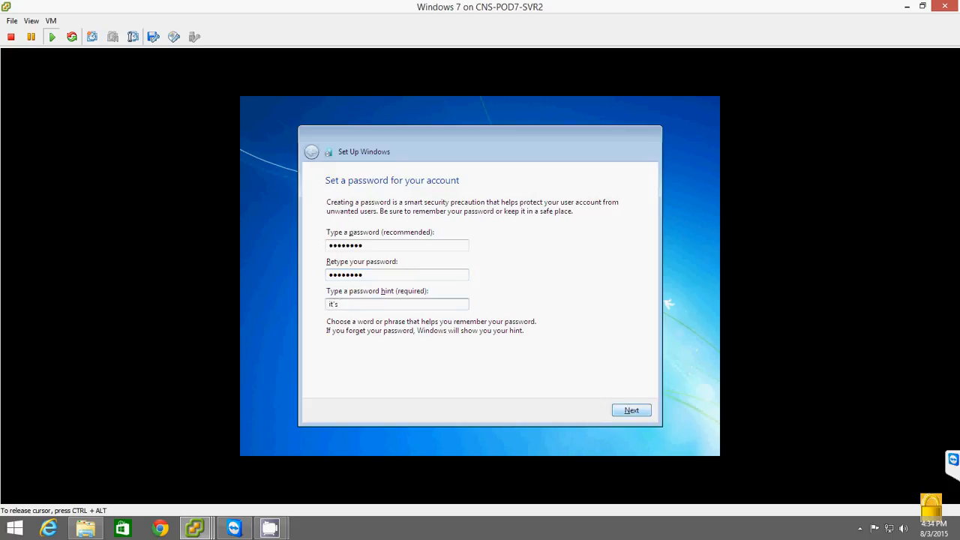
{"action": "type", "text": "s \"password\""}
{"action": "left_click", "coordinate": [632, 410]}
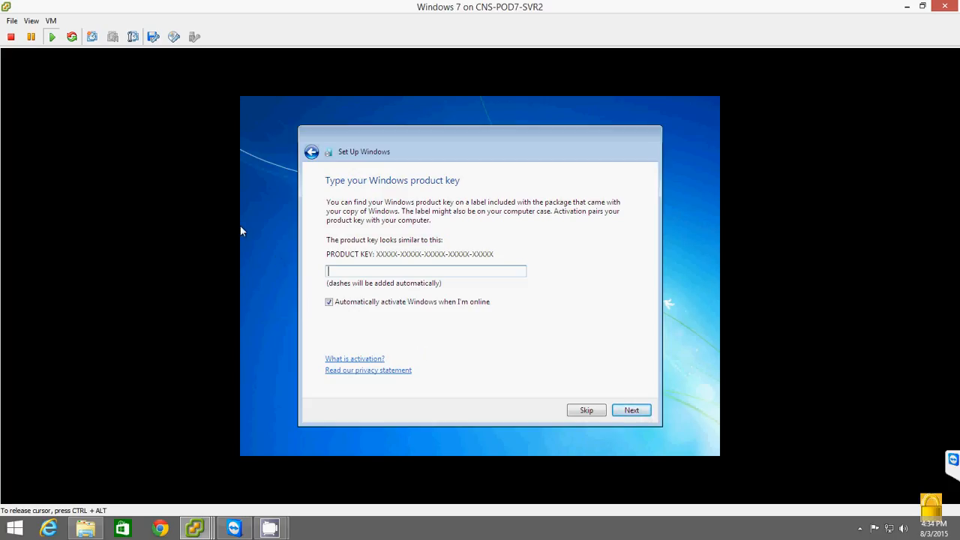
- Turn off automatic activation and continue without entering a product key
{"action": "left_click", "coordinate": [331, 306]}
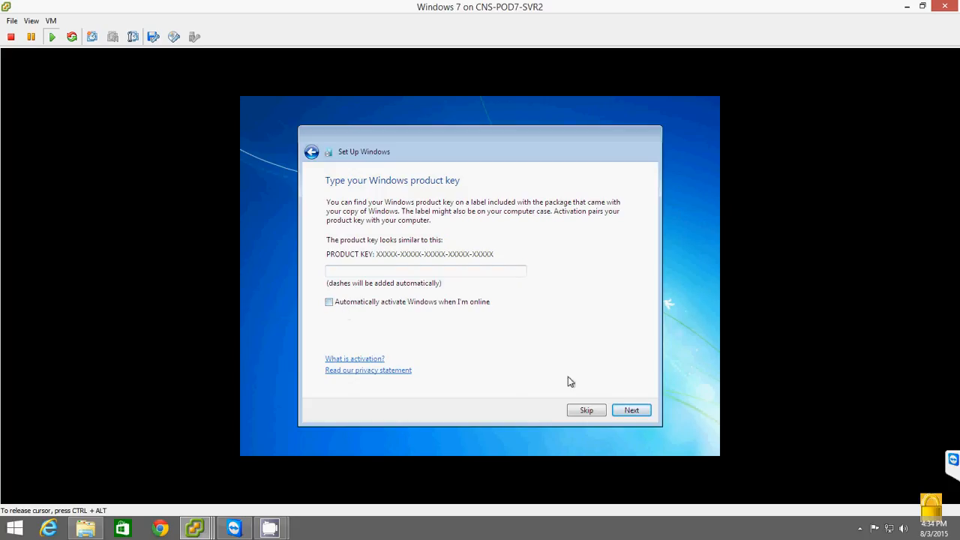
{"action": "left_click", "coordinate": [622, 414]}
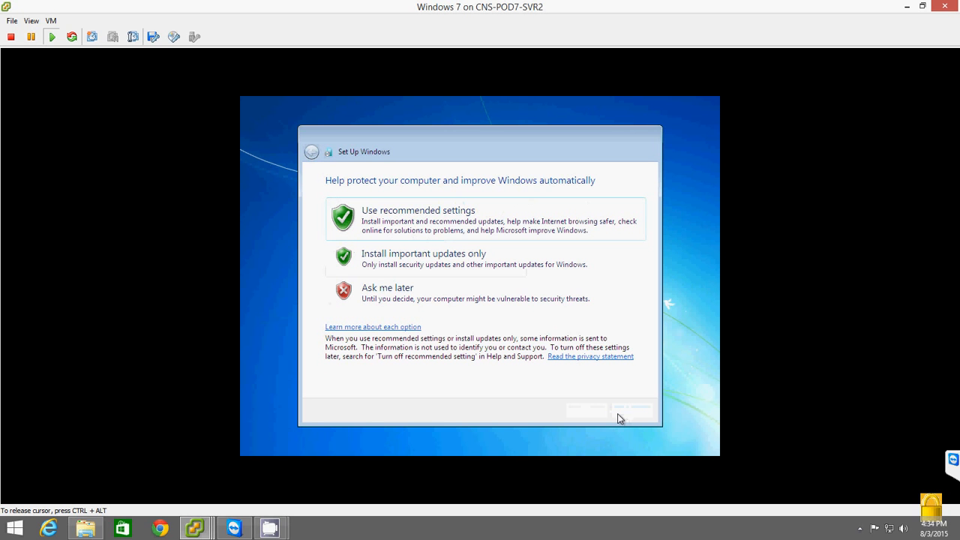
- Use the recommended update settings and set the time zone to (UTC-06:00) Central Time (US & Canada)
{"action": "key", "text": "Return"}
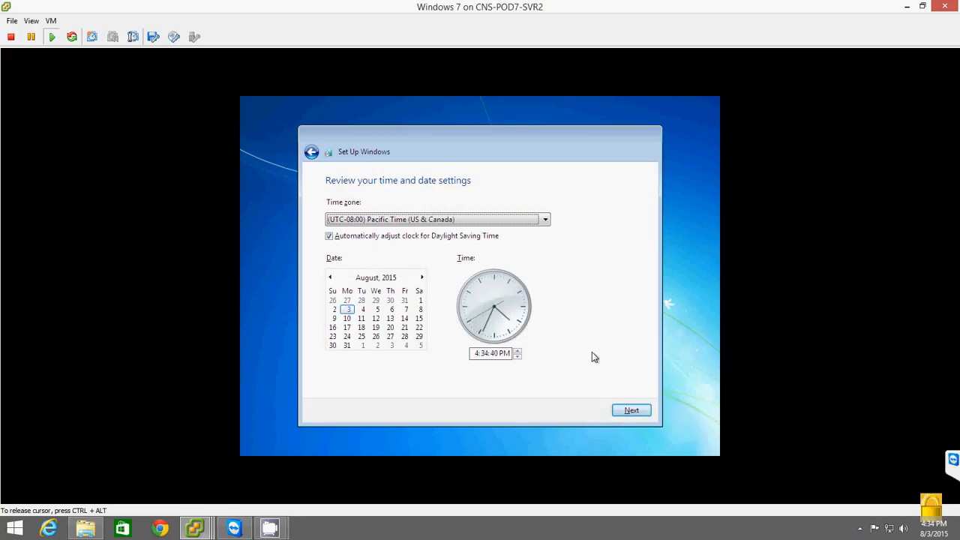
{"action": "key", "text": "Down"}
{"action": "key", "text": "Down"}
{"action": "key", "text": "Down"}
{"action": "key", "text": "Down"}
{"action": "key", "text": "Down"}
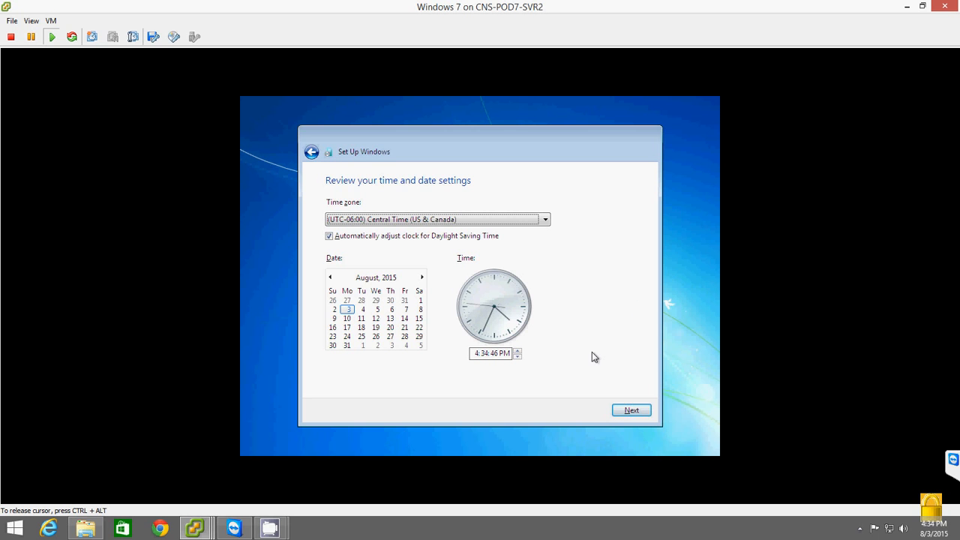
{"action": "key", "text": "Return"}
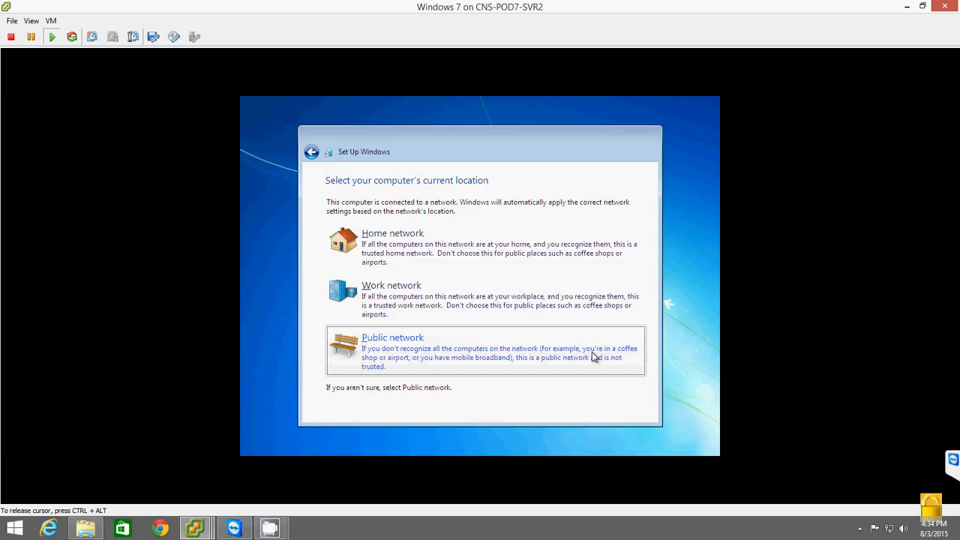
- Choose Home network as the computer's location and skip joining the homegroup
{"action": "key", "text": "Up"}
{"action": "key", "text": "Up"}
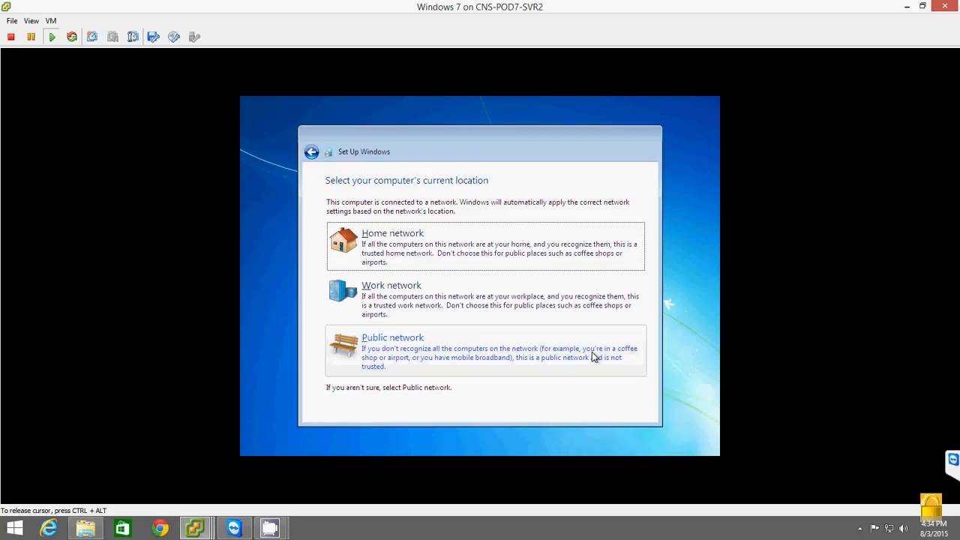
{"action": "key", "text": "Return"}
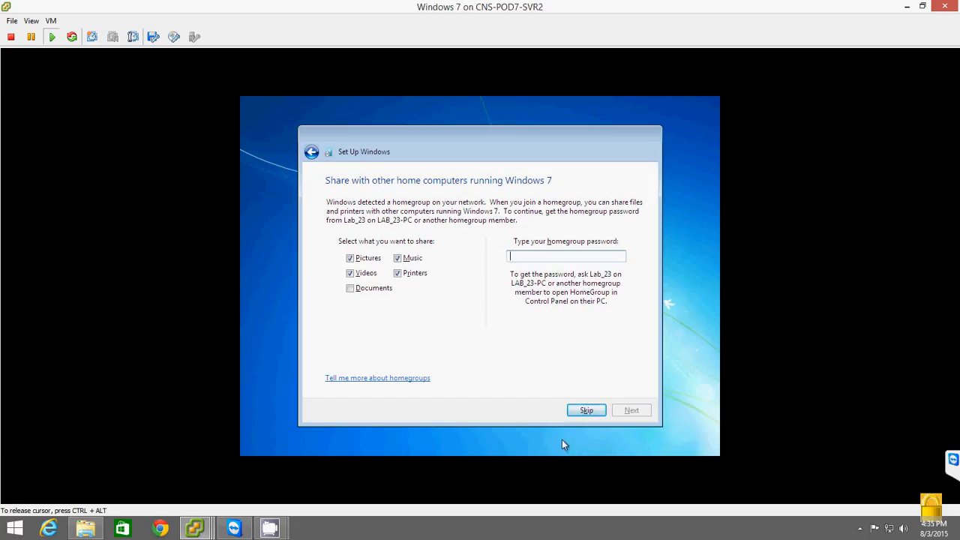
{"action": "left_click", "coordinate": [586, 410]}
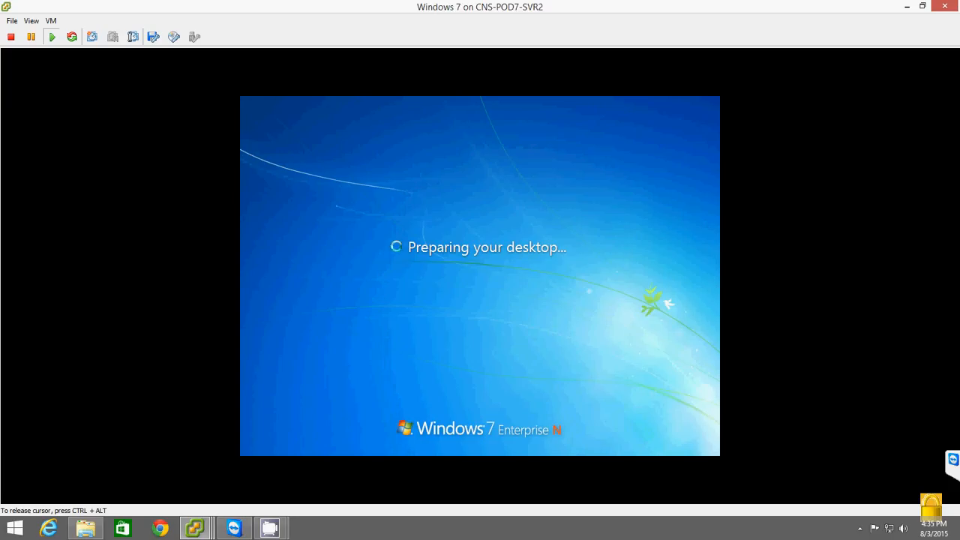
{"action": "key", "text": "ctrl+alt"}
{"action": "mouse_move", "coordinate": [270, 528]}
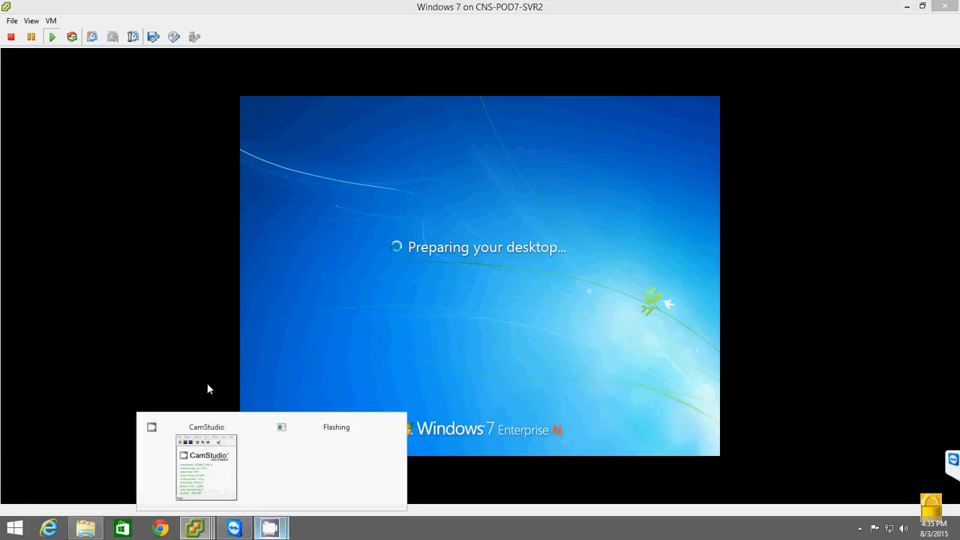
{"action": "left_click", "coordinate": [191, 450]}
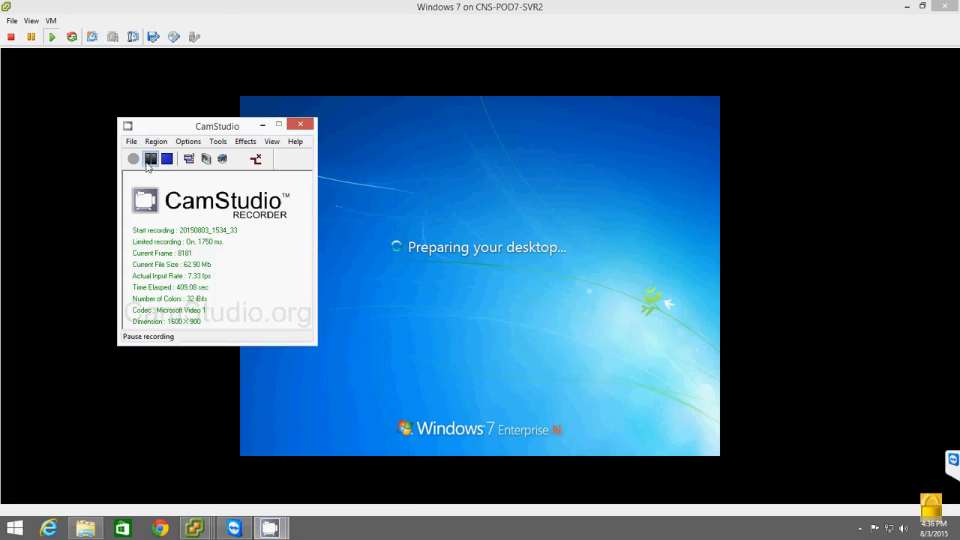
{"action": "left_click", "coordinate": [599, 408]}
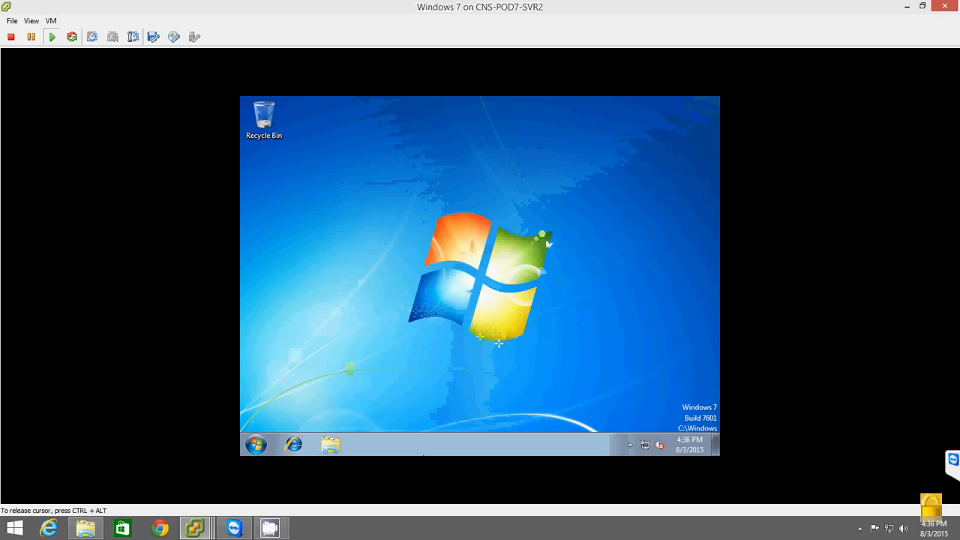